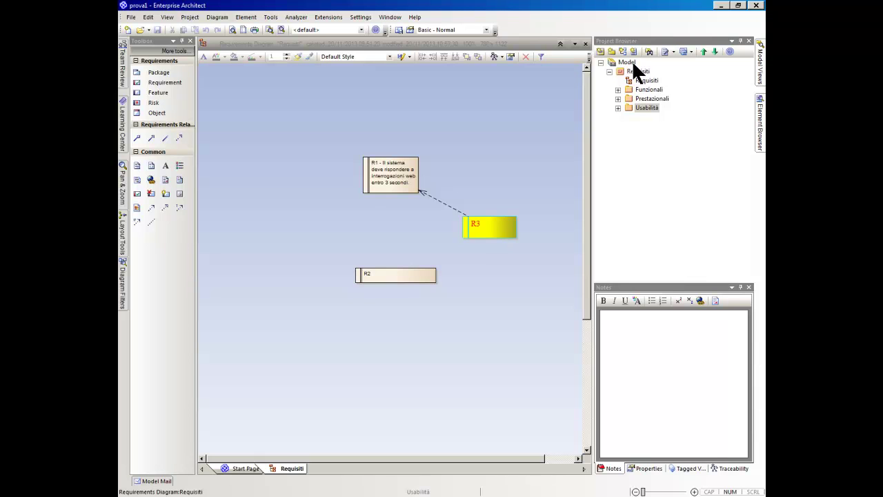
- Add a view named "Casi d'uso" with the Use Case icon style under the Model root node
right_click(631, 60)
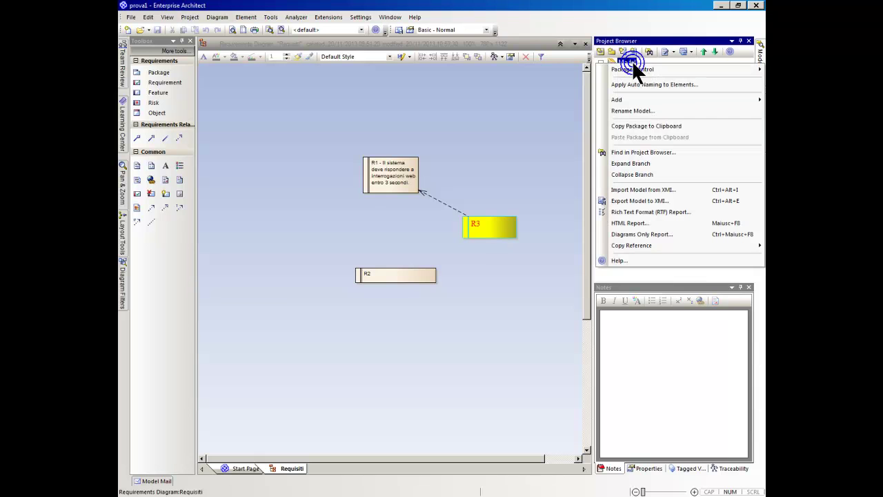
mouse_move(639, 97)
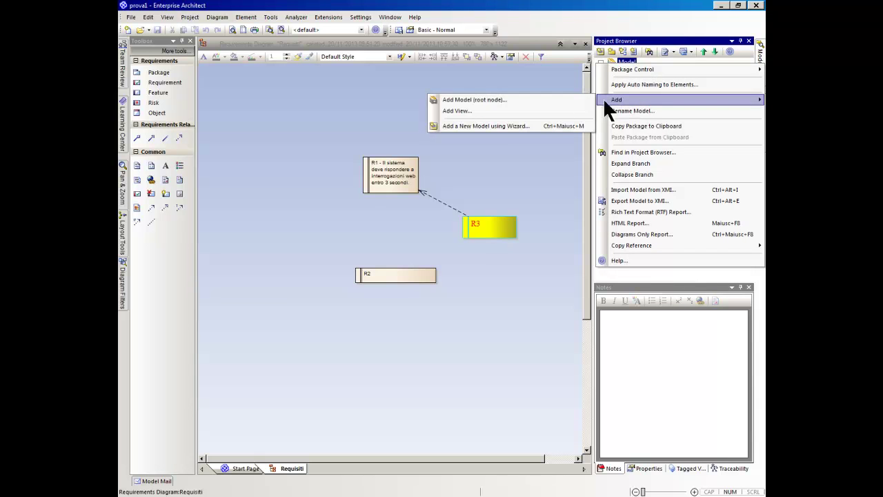
left_click(556, 112)
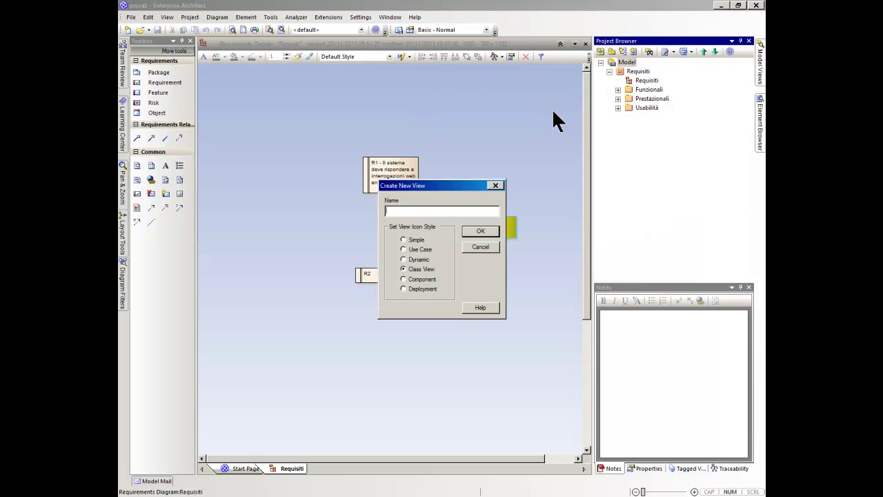
type("Casi d'uso")
left_click(420, 249)
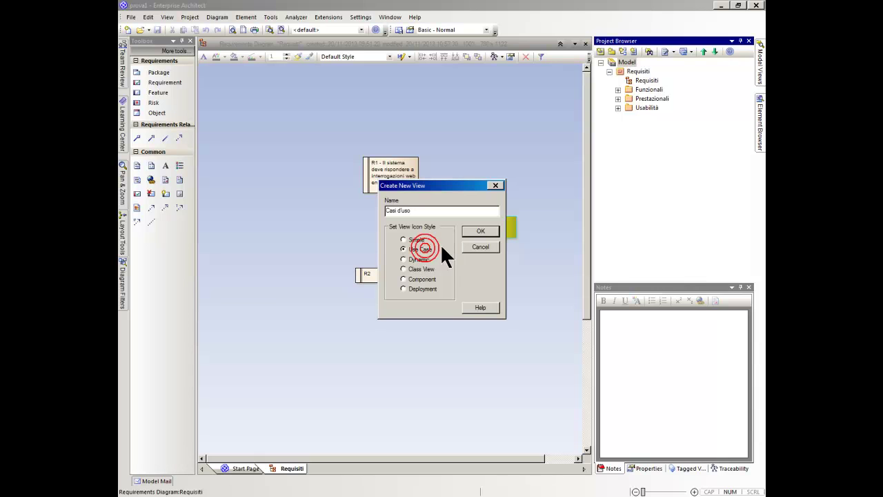
left_click(480, 230)
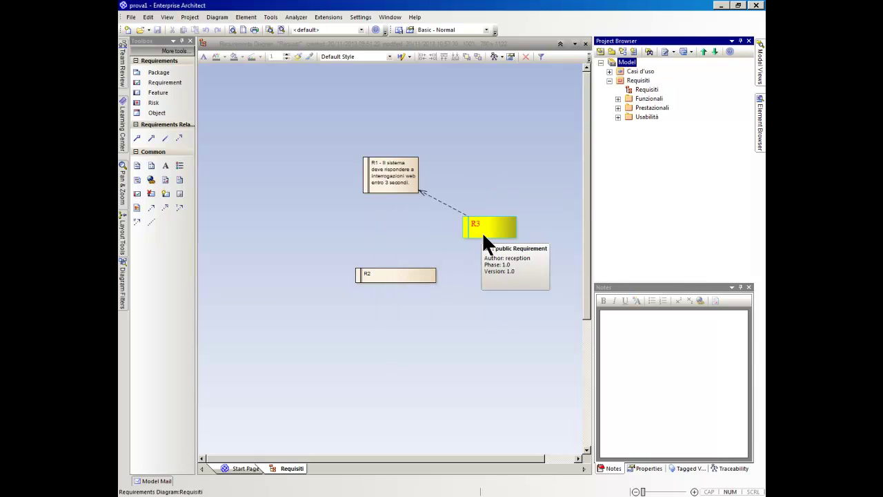
- Add a UML Behavioral diagram of type Use Case to the Casi d'uso view, keeping the name "Casi d'uso"
left_click(645, 71)
left_click(609, 71)
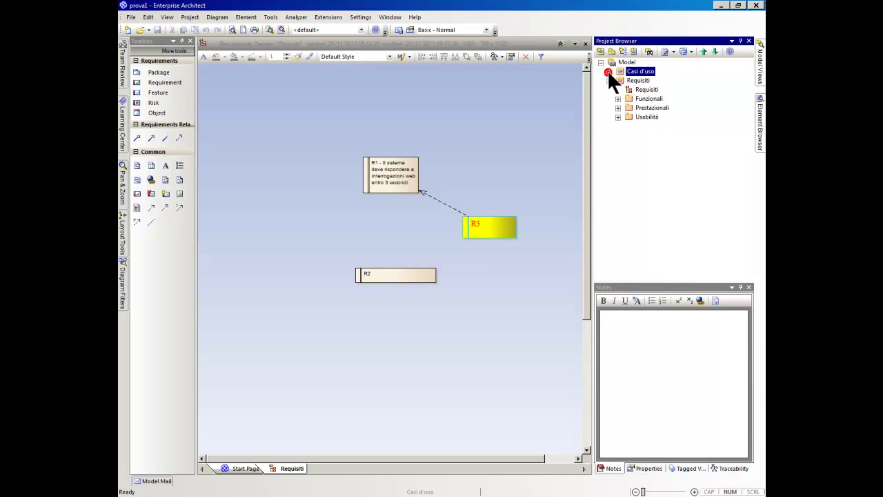
right_click(645, 75)
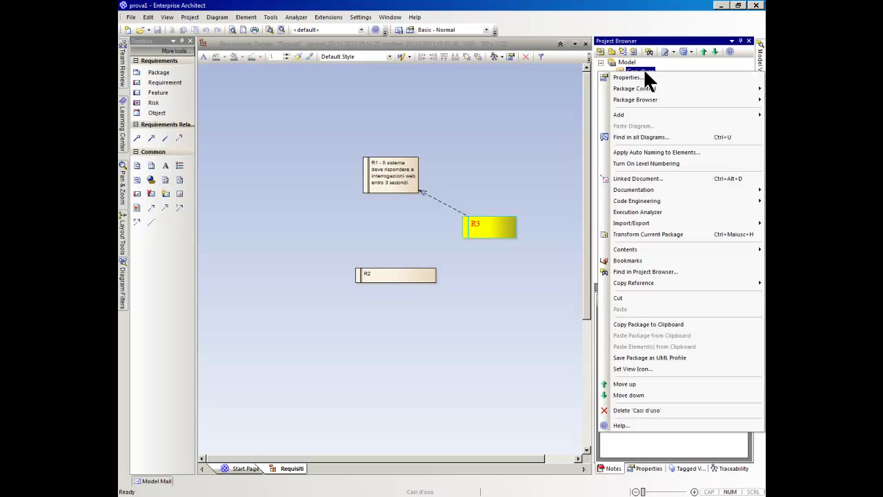
mouse_move(636, 111)
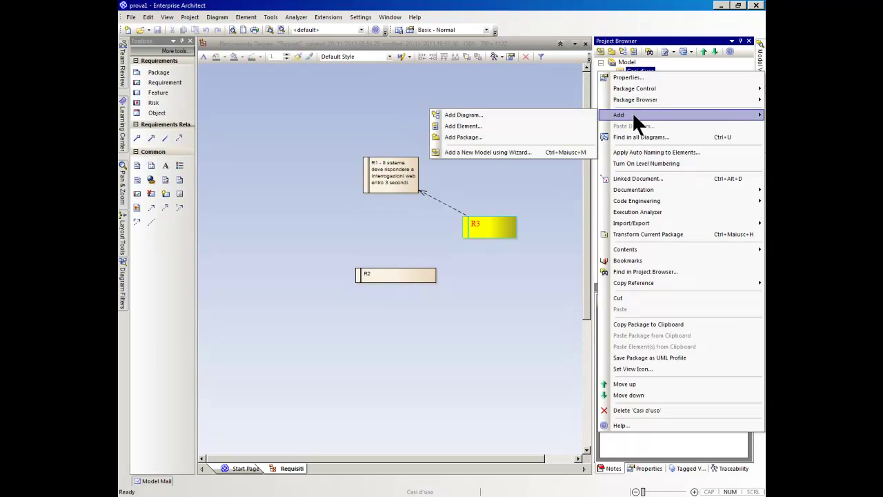
left_click(549, 115)
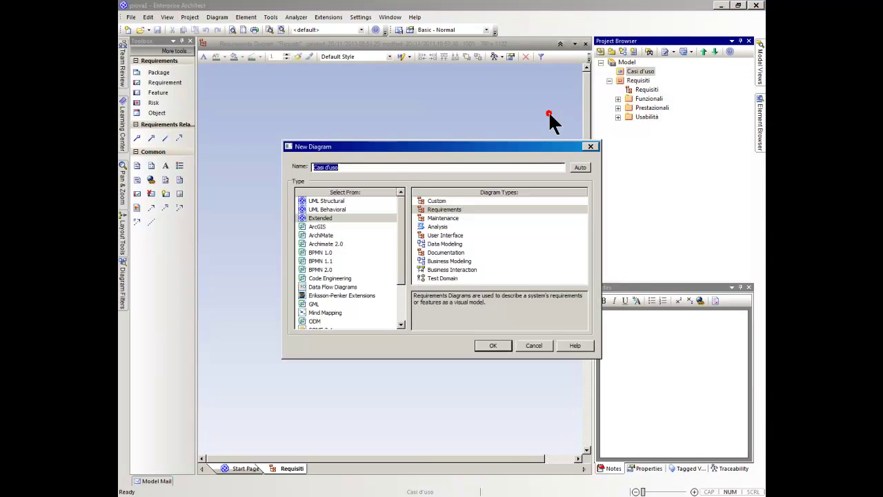
left_click(330, 209)
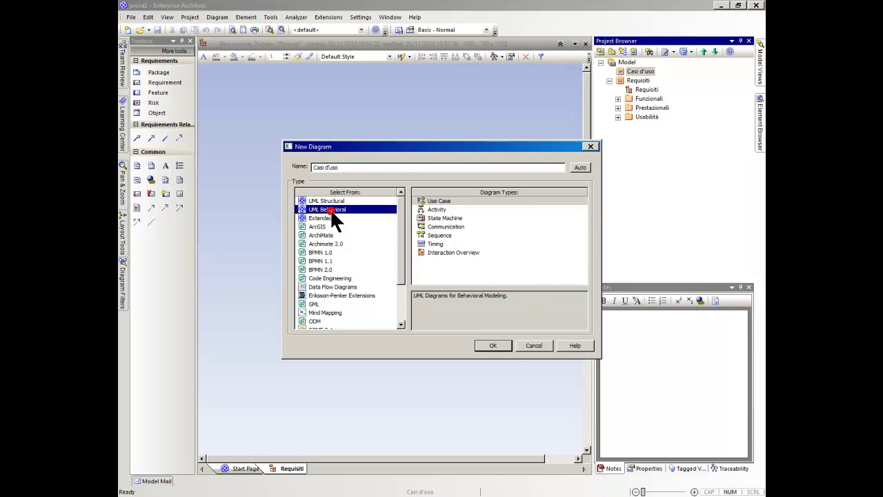
left_click(427, 200)
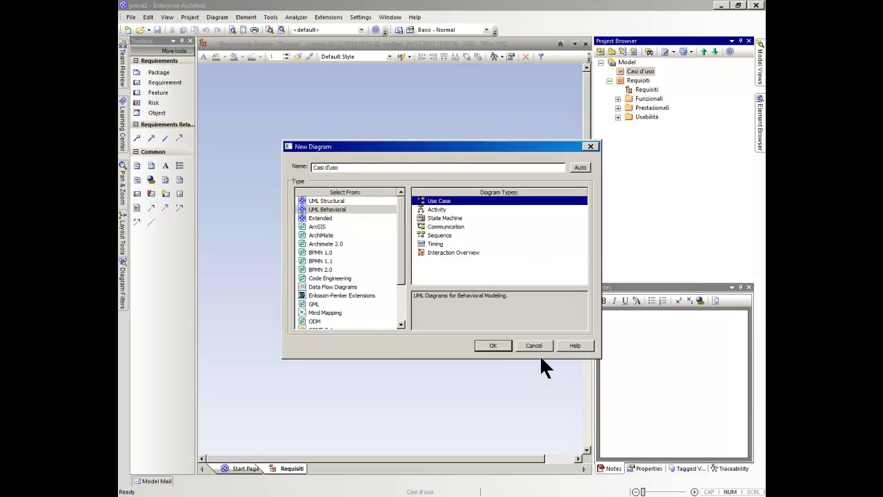
left_click(498, 345)
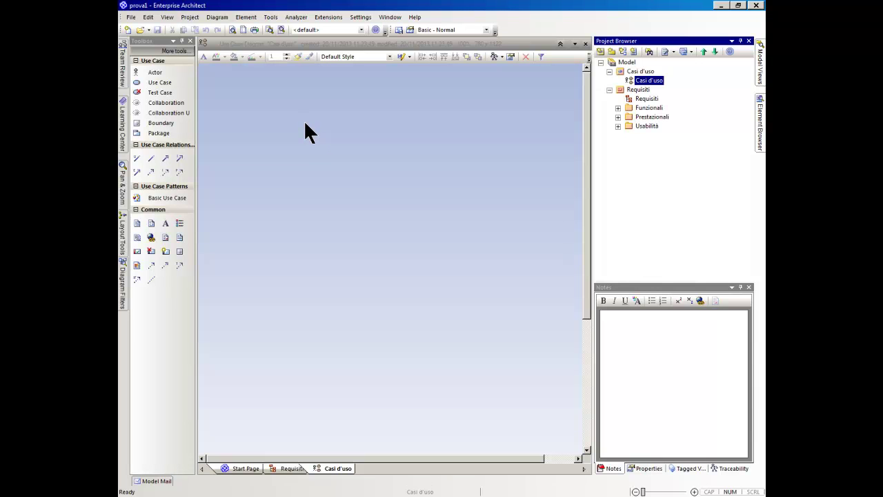
- Place an actor in the upper-left area of the diagram, keeping its default name and properties
left_click(170, 73)
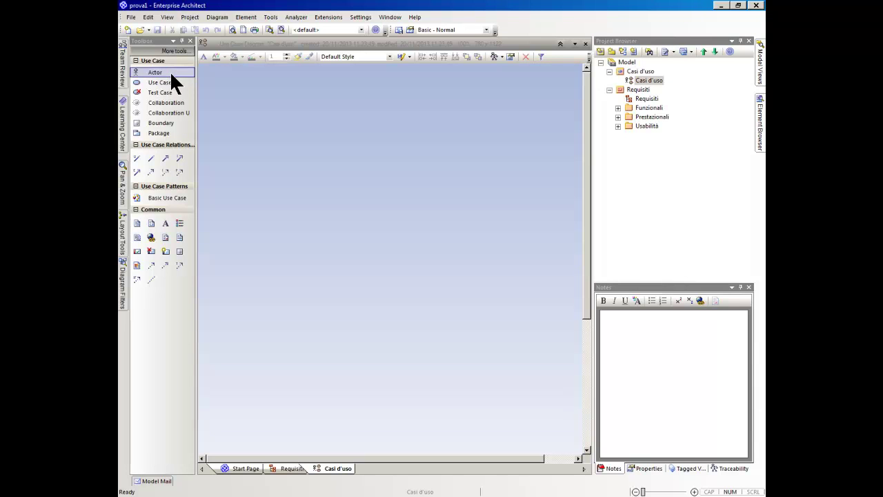
left_click(242, 125)
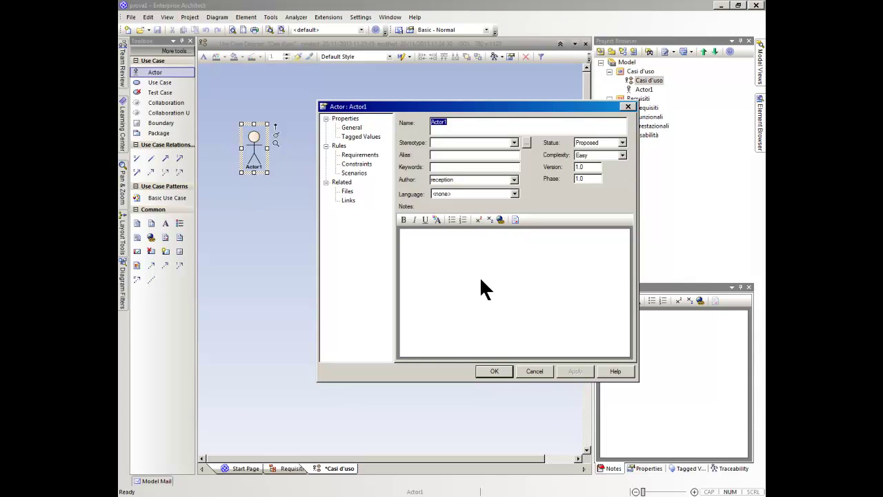
left_click(494, 371)
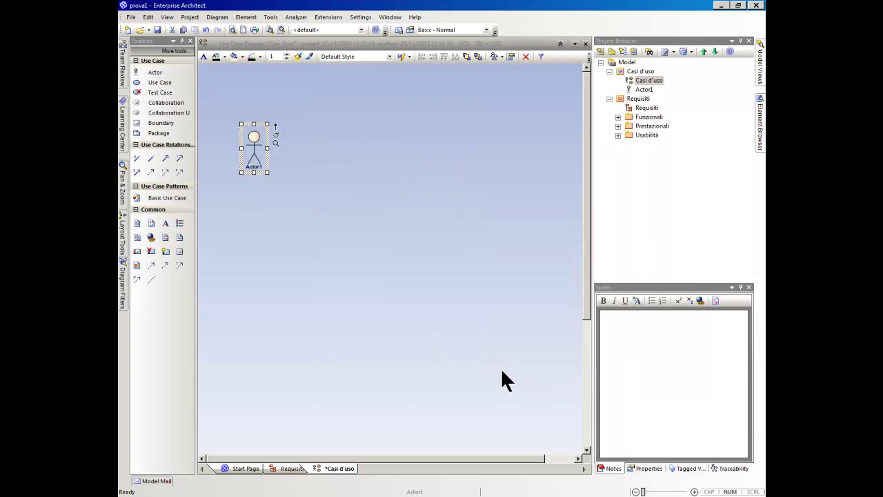
- Place a use case with its default name to the right of the actor and shift it slightly towards the actor
left_click(162, 80)
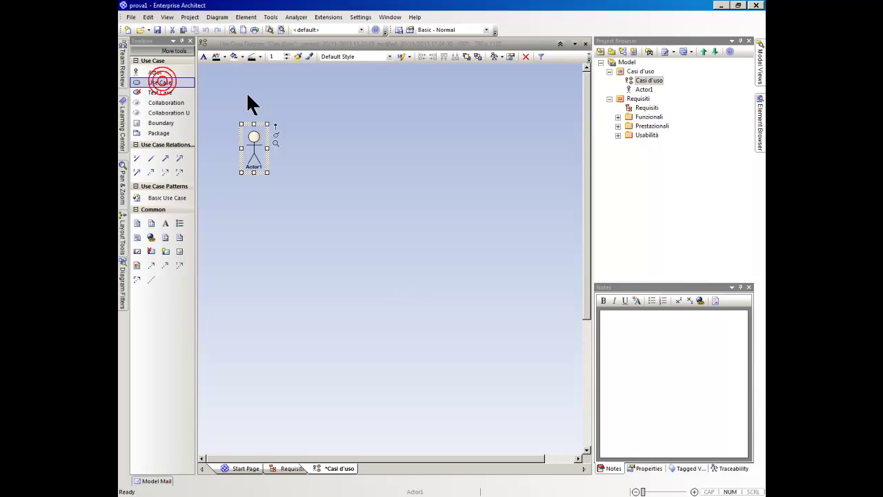
left_click(362, 147)
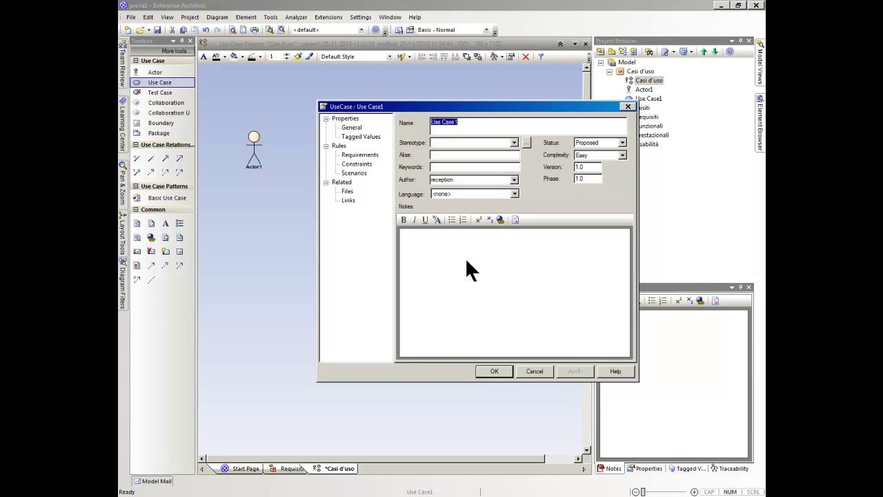
left_click(487, 371)
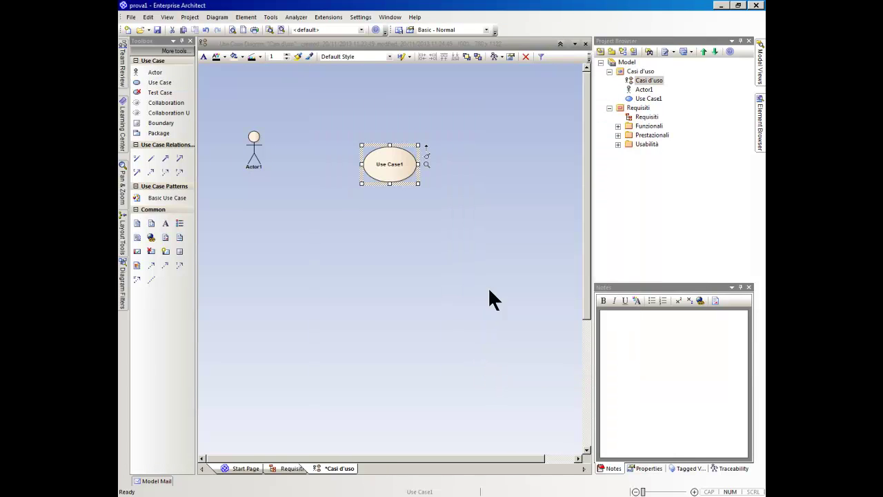
left_click(479, 268)
left_click_drag(384, 165, 362, 157)
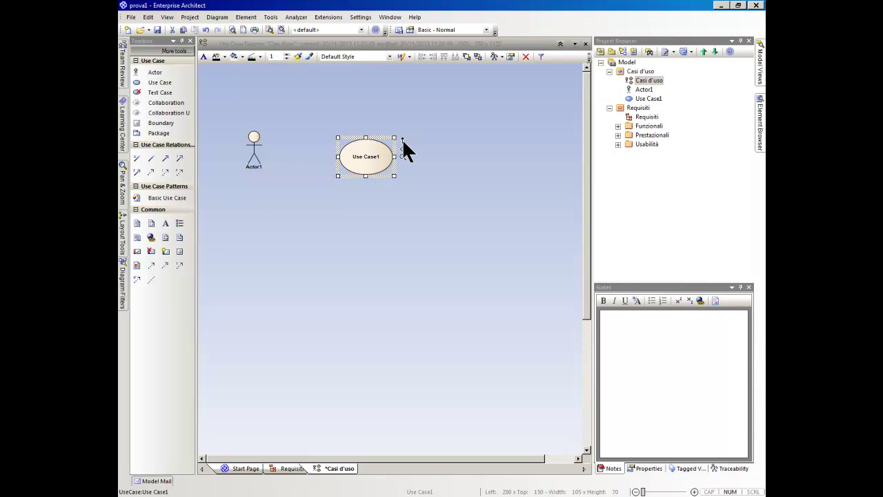
- Connect the use case to the actor with an Association and nudge the actor down to level the line
left_click_drag(402, 139, 255, 156)
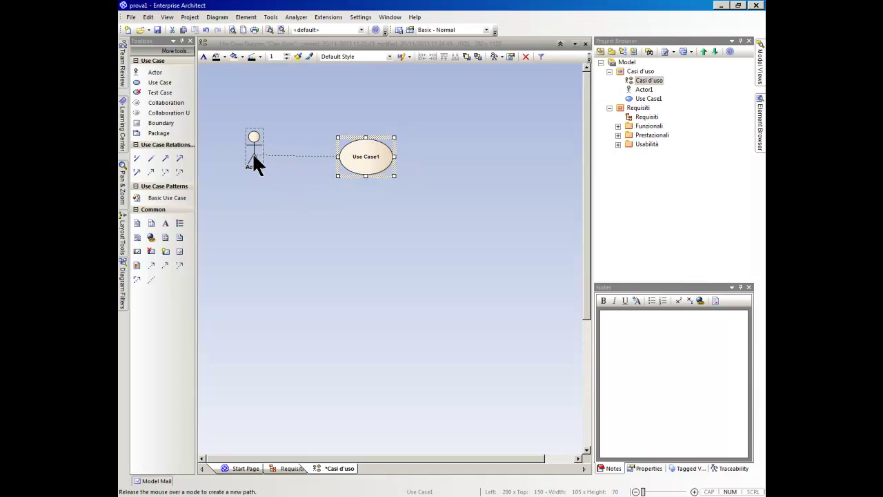
left_click_drag(253, 156, 254, 156)
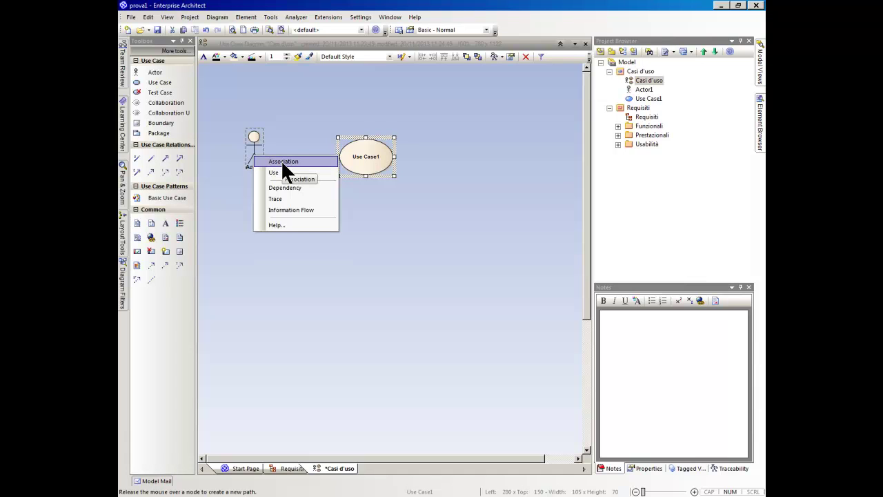
left_click(282, 161)
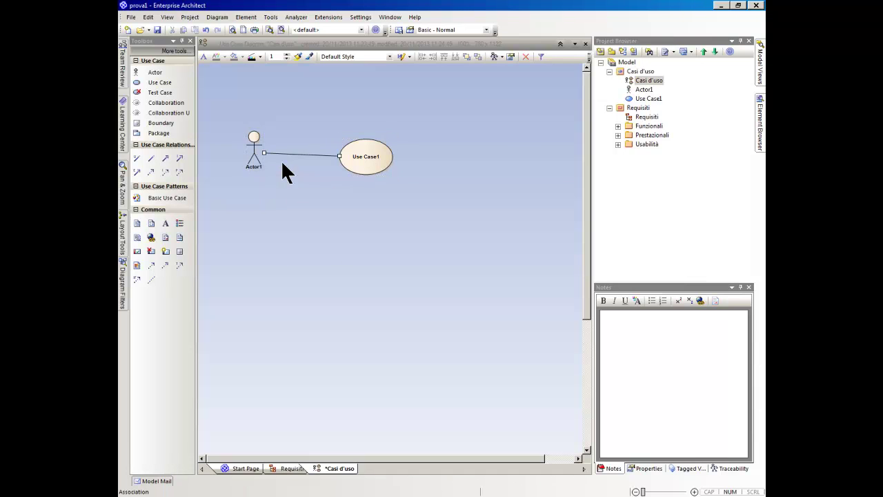
left_click_drag(250, 156, 251, 160)
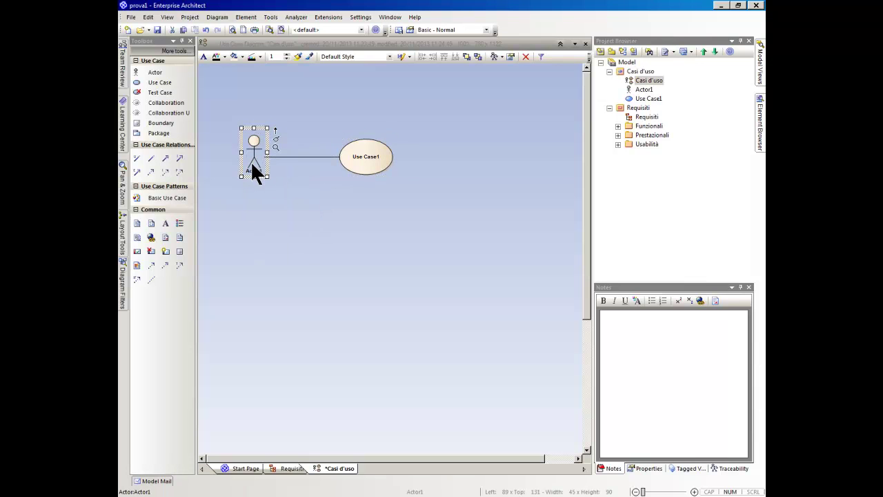
left_click(355, 270)
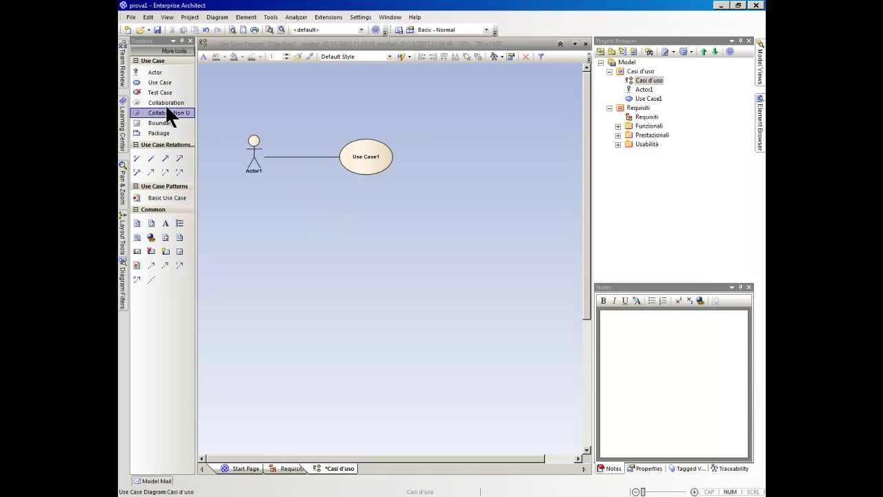
- Add a second use case with its default name below the first, and link it to the actor with an Association
left_click(159, 80)
left_click(381, 213)
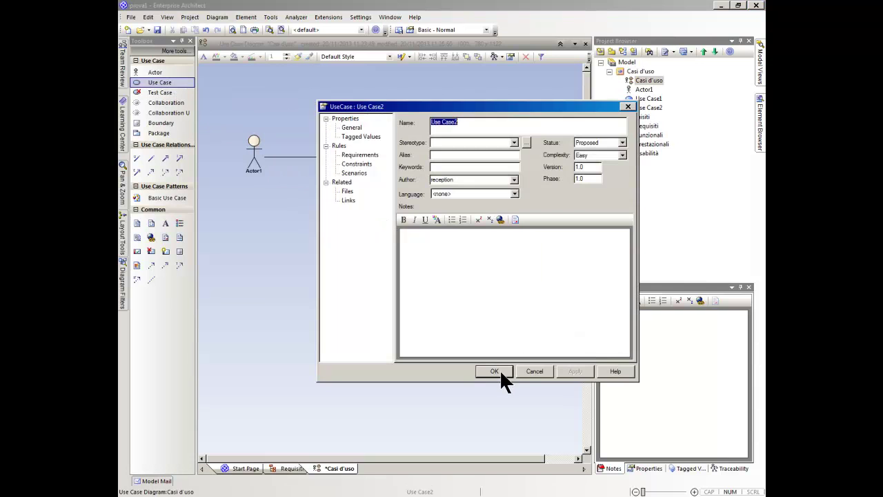
left_click(494, 371)
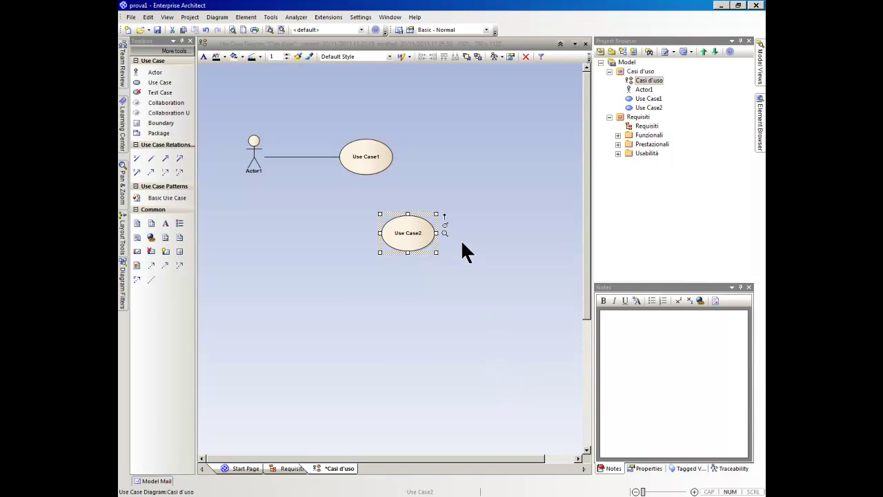
left_click_drag(445, 214, 248, 166)
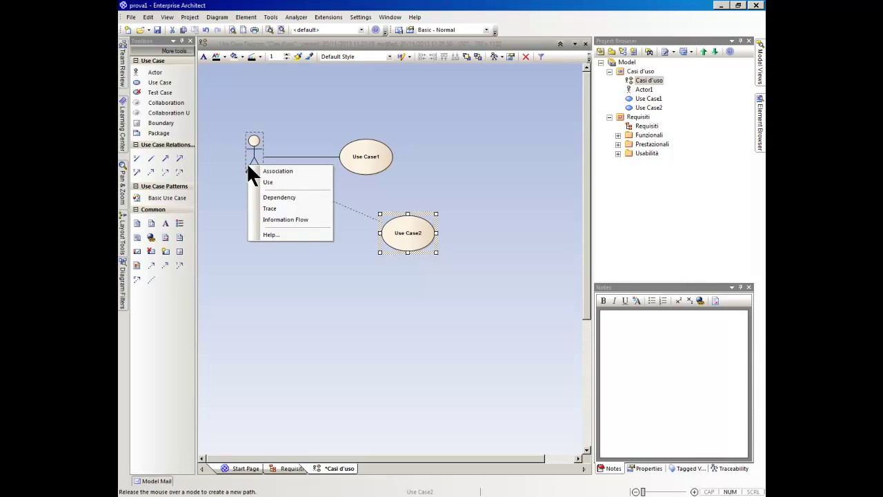
left_click(260, 168)
left_click_drag(421, 226, 394, 225)
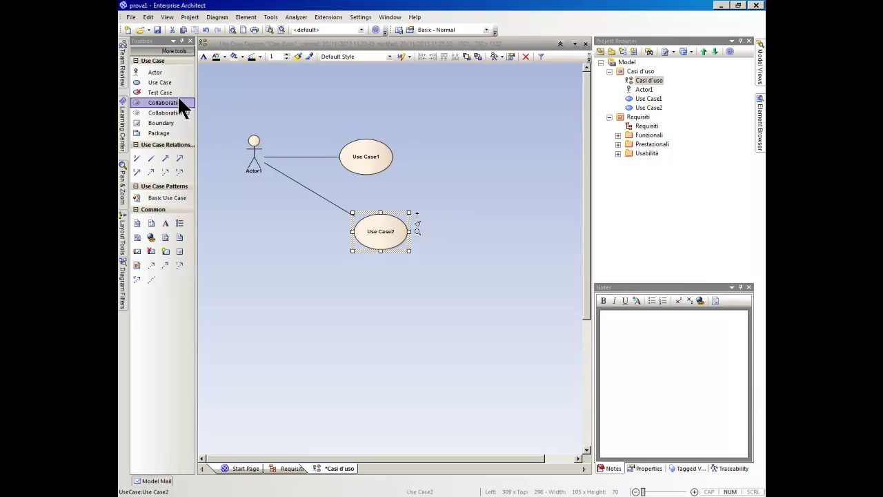
- Place a second actor with its default name on the far right side of the diagram, level with the second use case
left_click(154, 73)
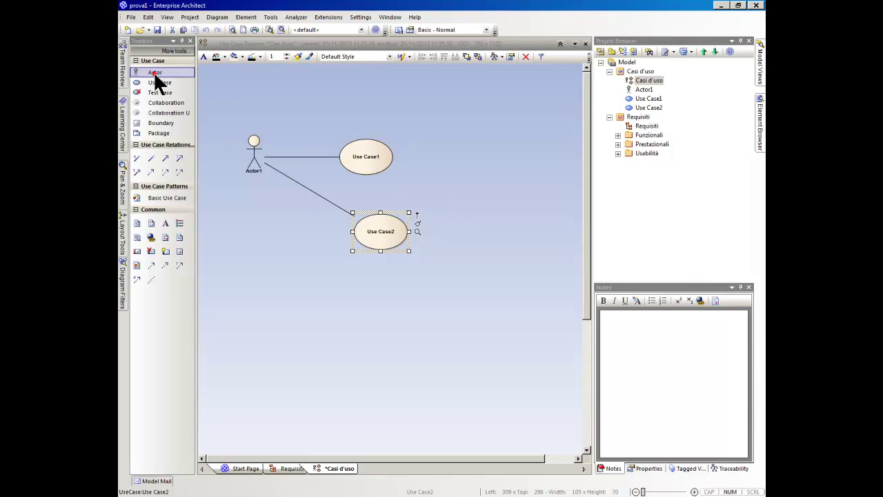
left_click(529, 207)
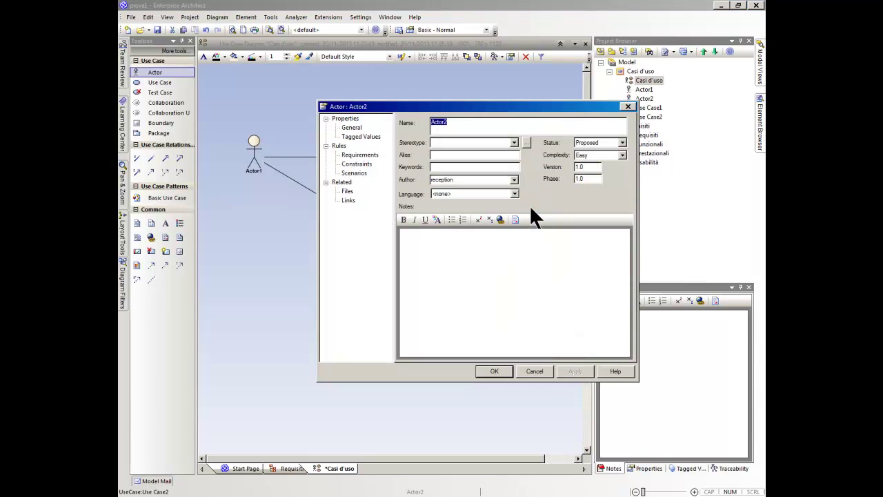
left_click(501, 376)
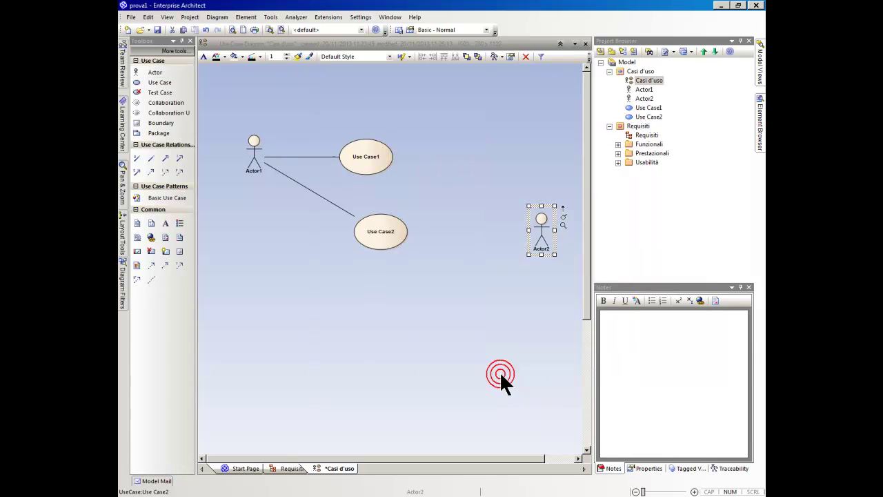
- Switch Actor2 to rectangle notation, resize it to about 73 by 38, and place it slightly closer to the use cases
right_click(542, 239)
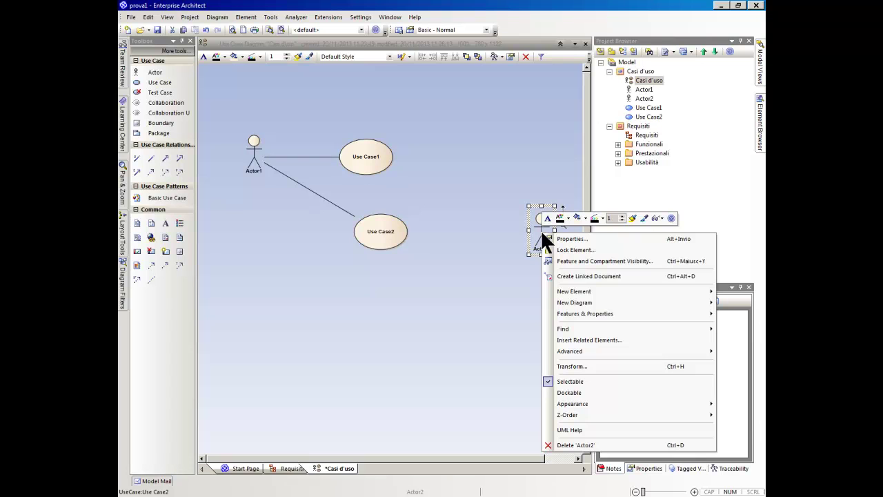
mouse_move(596, 350)
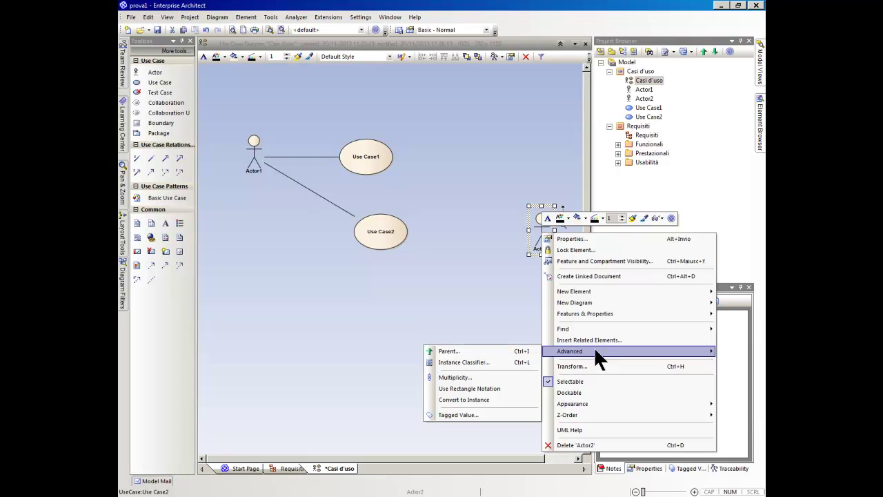
left_click(509, 385)
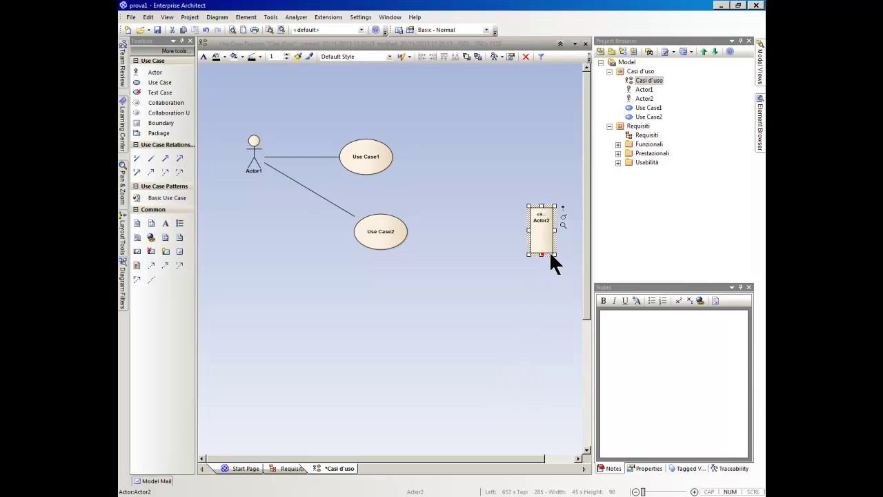
left_click_drag(553, 254, 525, 222)
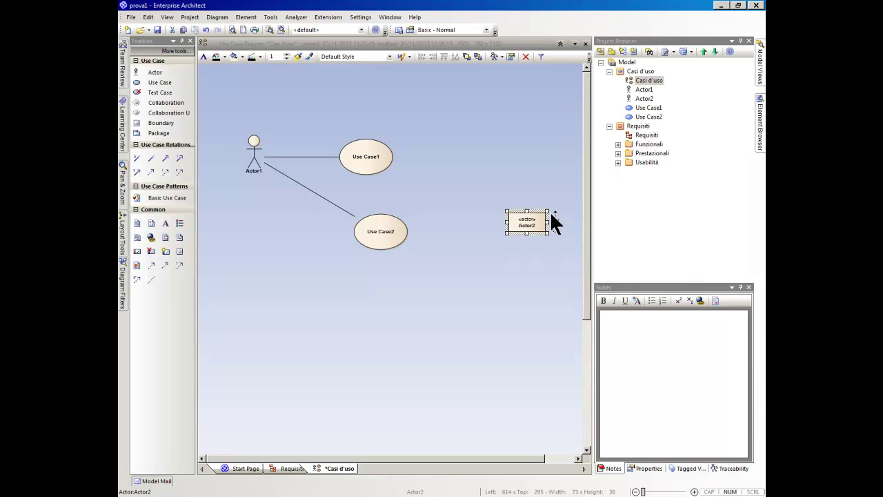
- Connect Actor2 to Use Case2 with an Association
left_click_drag(555, 210, 395, 232)
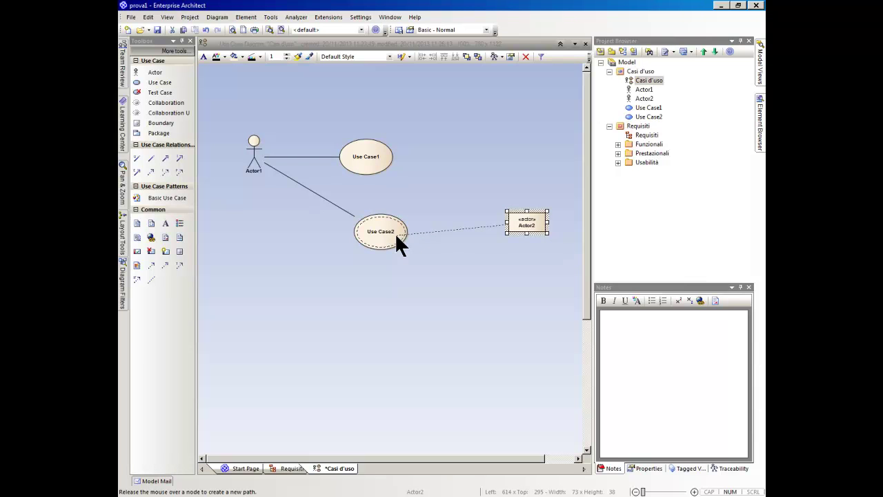
left_click_drag(394, 233, 395, 232)
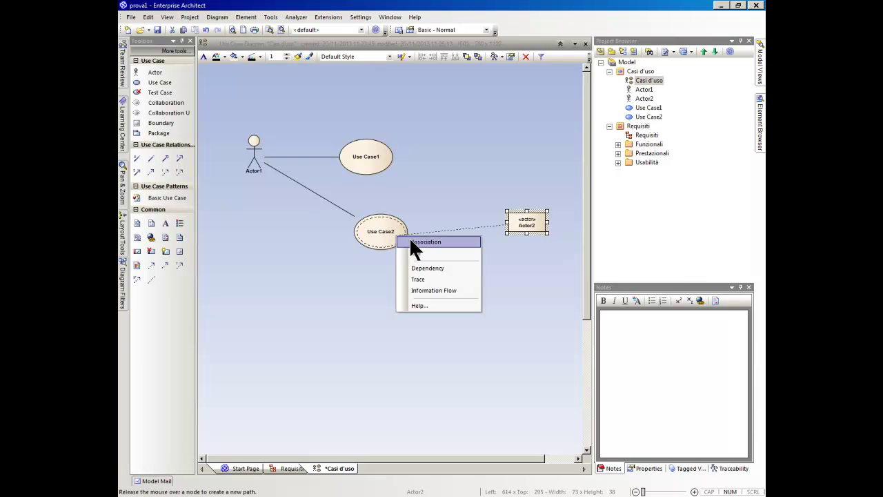
left_click(410, 242)
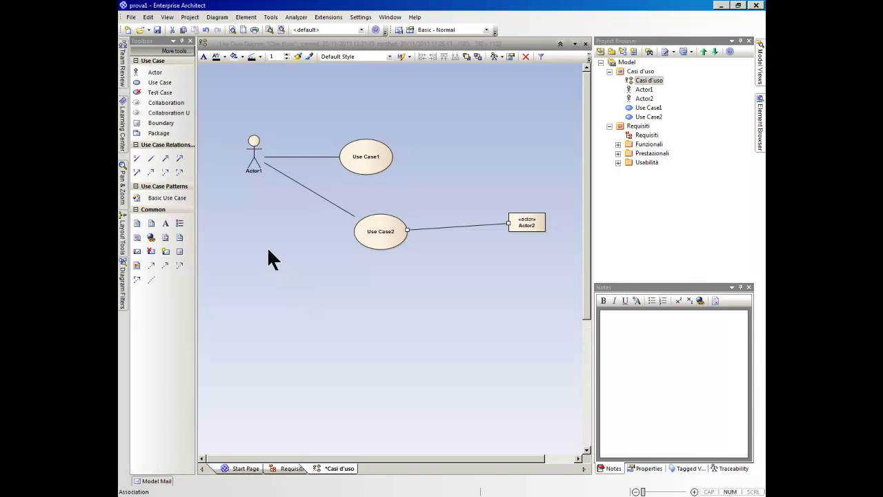
- Add a system boundary named "Il mio sistema" to the diagram, right of Use Case1 and above Actor2
left_click(168, 124)
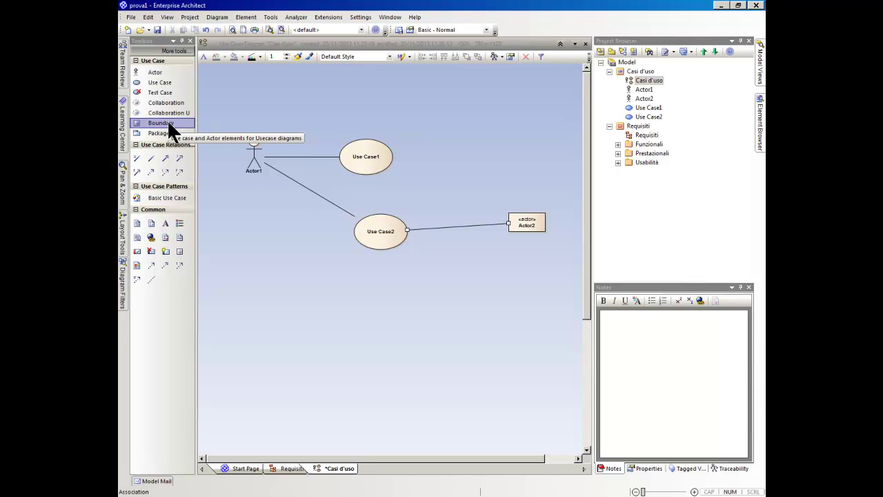
left_click(170, 124)
left_click(437, 91)
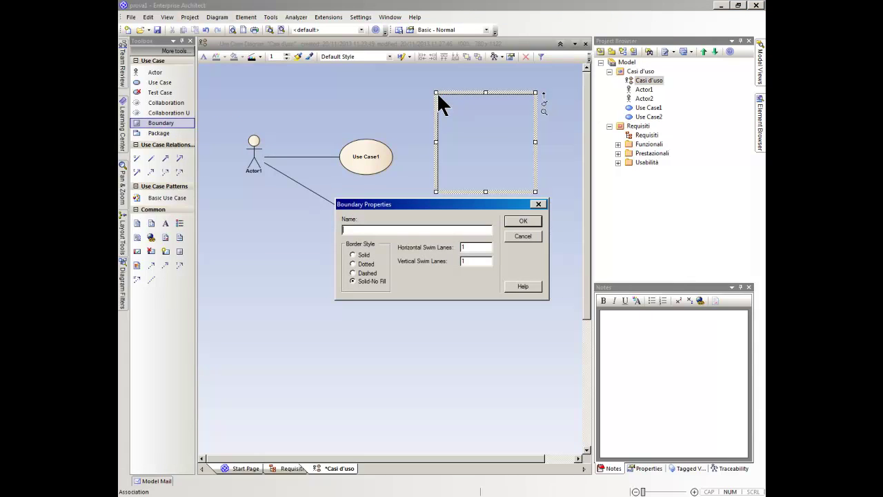
type("Il mio sistema")
left_click(522, 221)
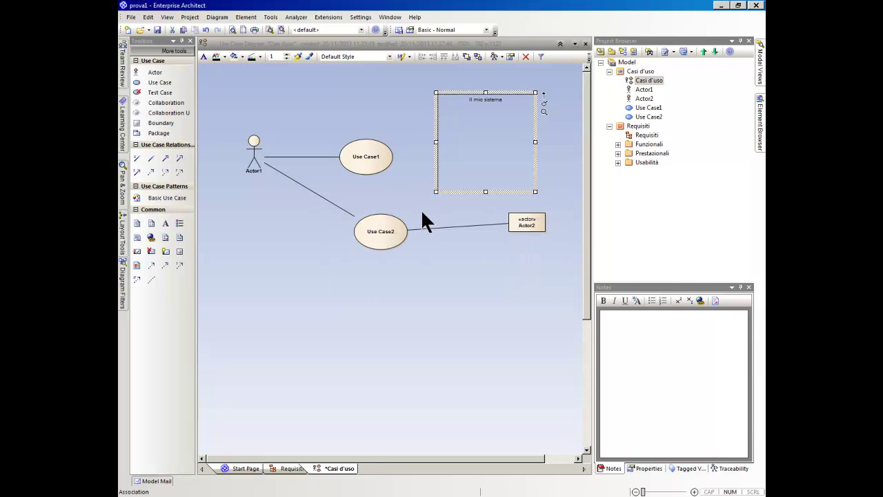
- Rearrange the boundary and the use cases so that Use Case1 sits directly above Use Case2 inside the boundary
left_click_drag(377, 158, 425, 190)
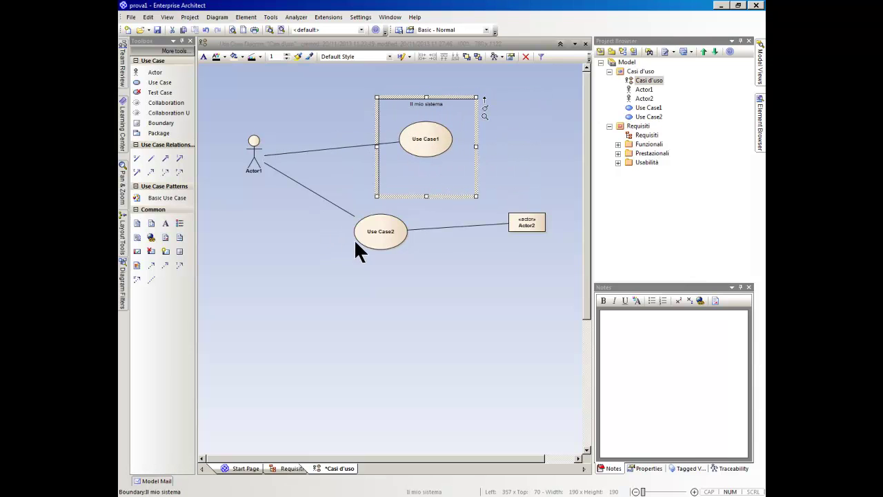
left_click_drag(380, 236, 428, 174)
left_click_drag(462, 113, 448, 153)
left_click(427, 172)
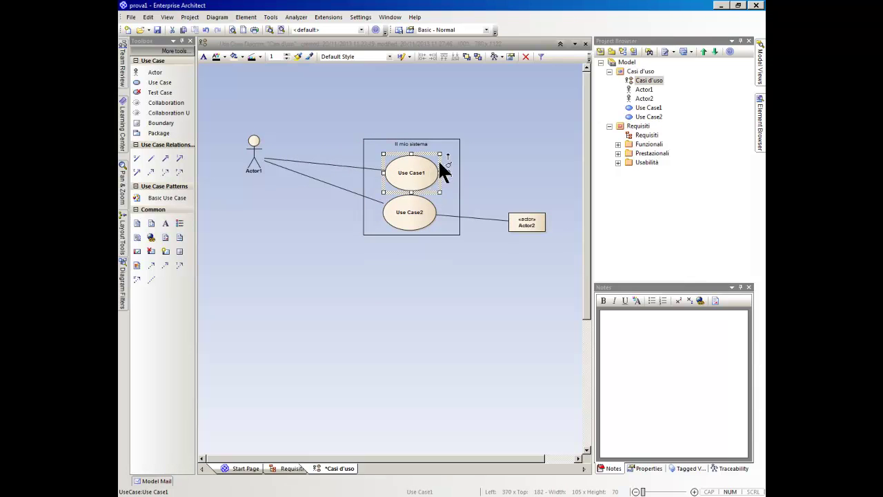
left_click(478, 145)
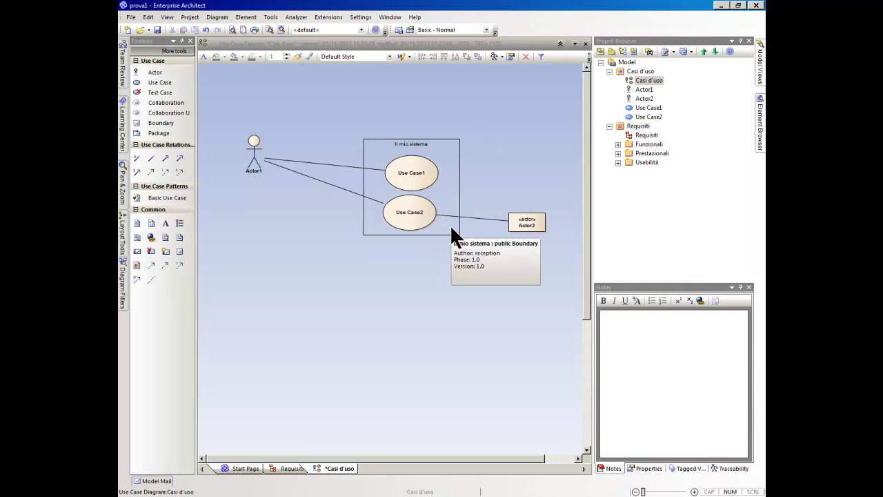
- Enlarge the "Il mio sistema" boundary to about 245 by 396, leaving free space above and below the use cases
left_click_drag(450, 224, 463, 313)
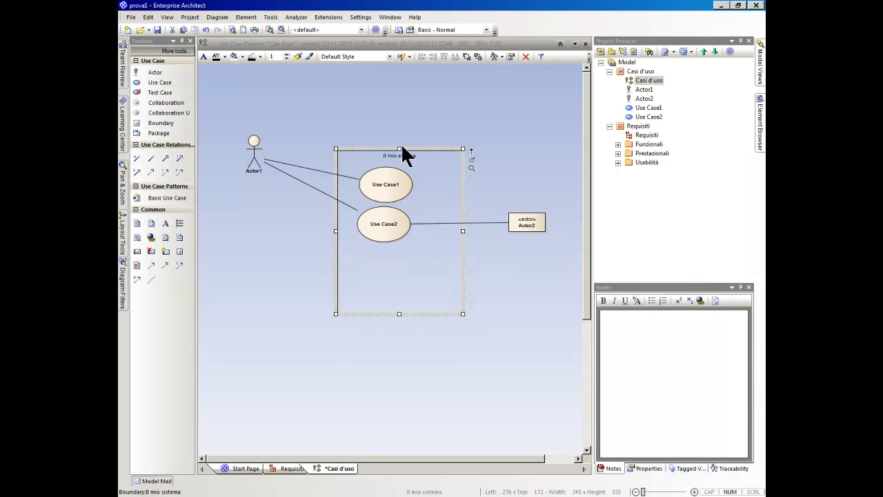
left_click_drag(398, 147, 394, 109)
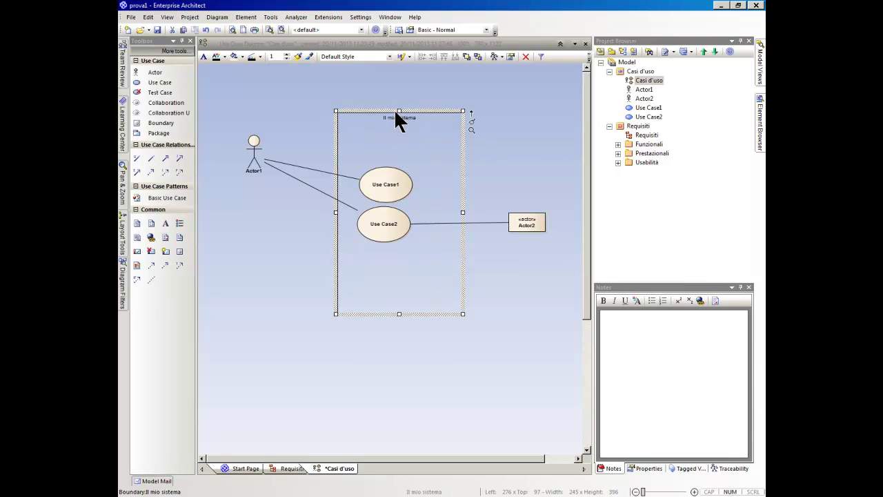
left_click(494, 147)
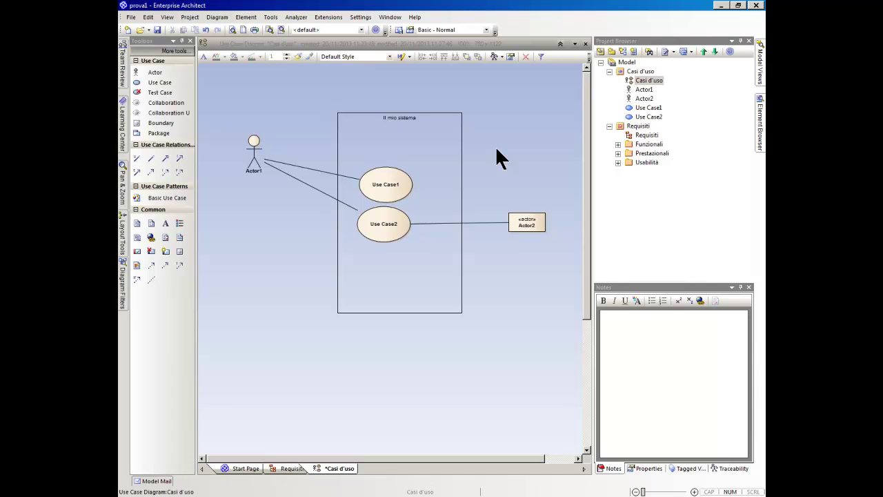
- Place requirement R1 from the Prestazionali package right of the boundary and link Use Case1 to it with a Realization
left_click(618, 153)
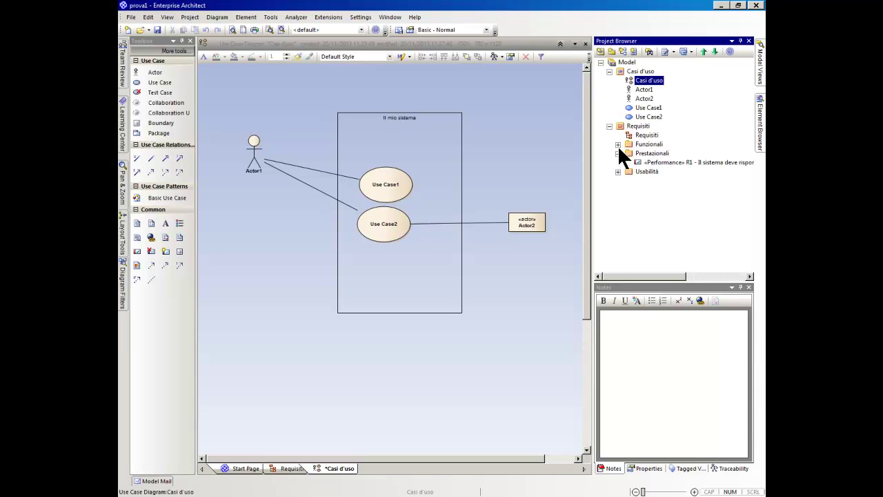
left_click(697, 163)
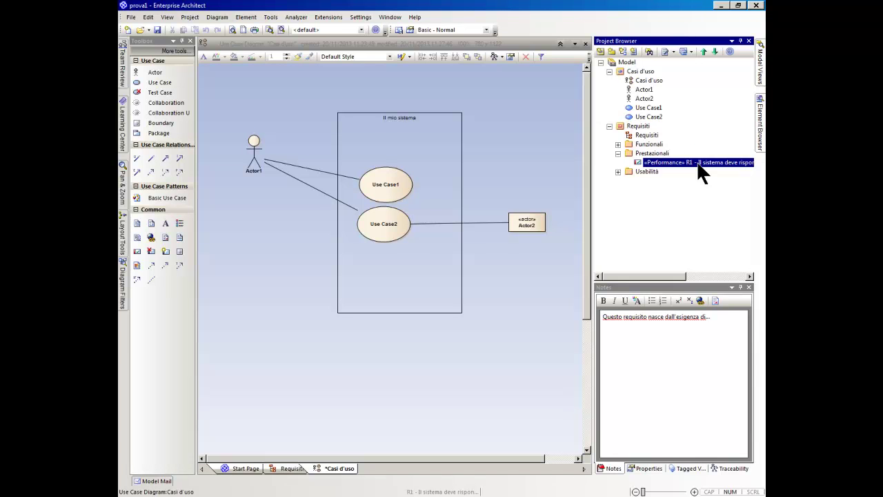
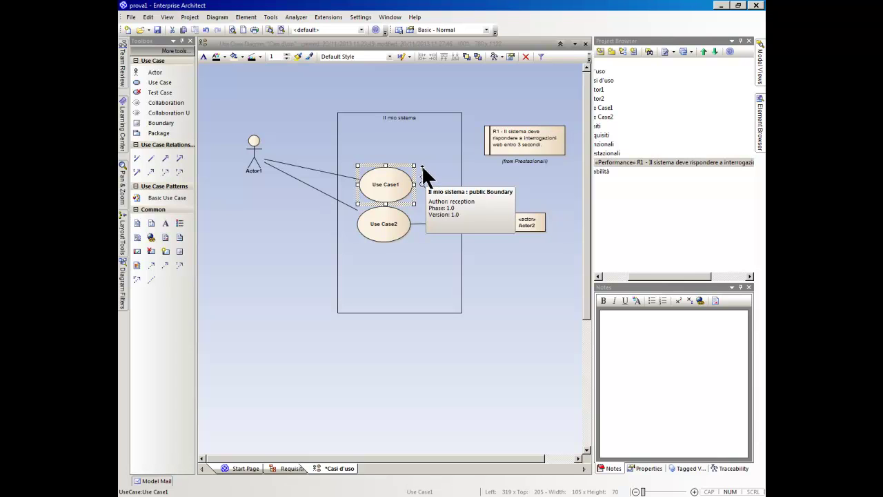
left_click_drag(421, 165, 491, 146)
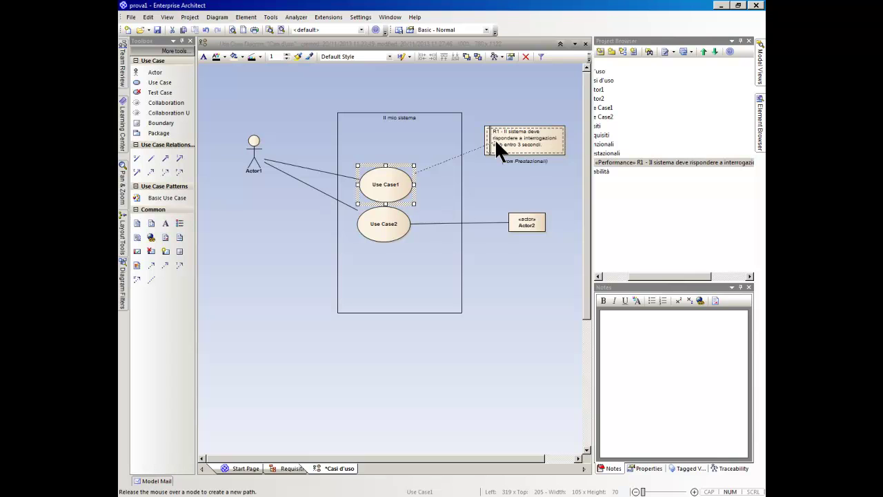
left_click_drag(494, 141, 494, 141)
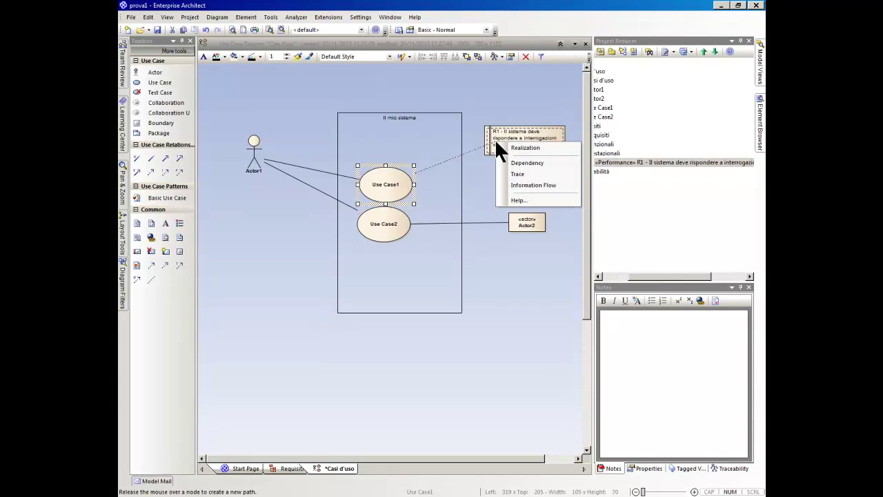
left_click(557, 147)
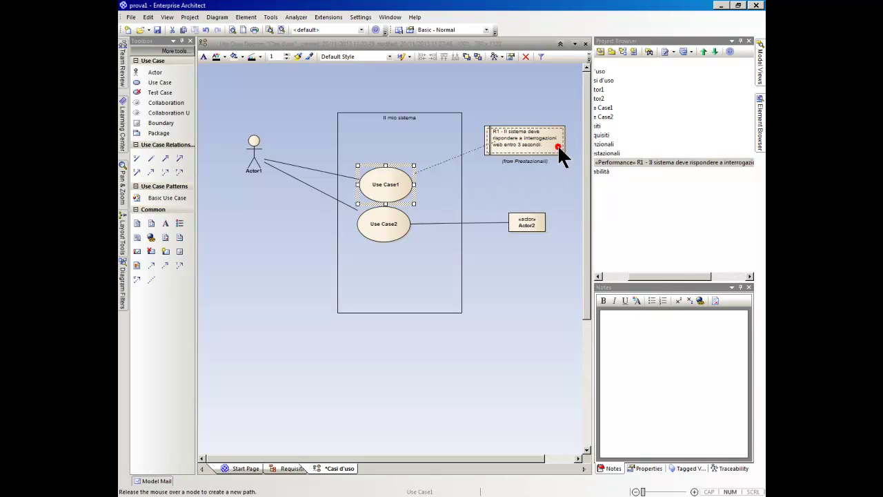
left_click(523, 186)
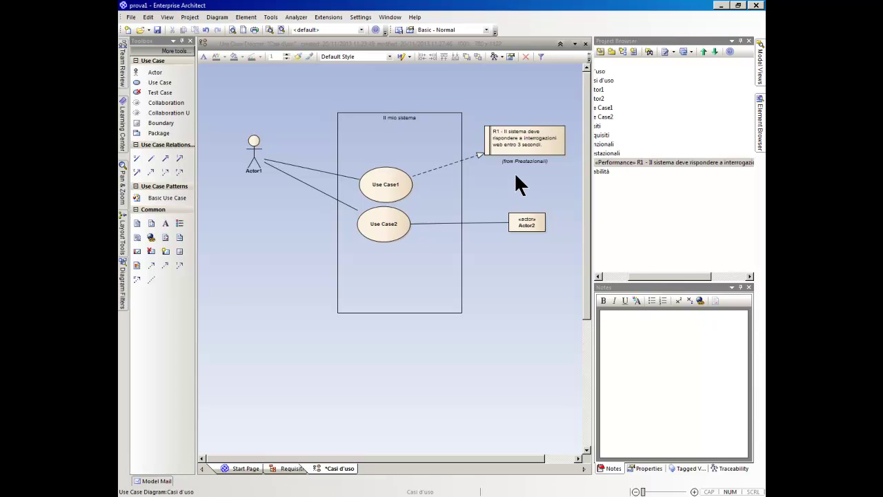
- Review Use Case1's relationships in its properties, widening the element column, and examine its traceability
double_click(397, 183)
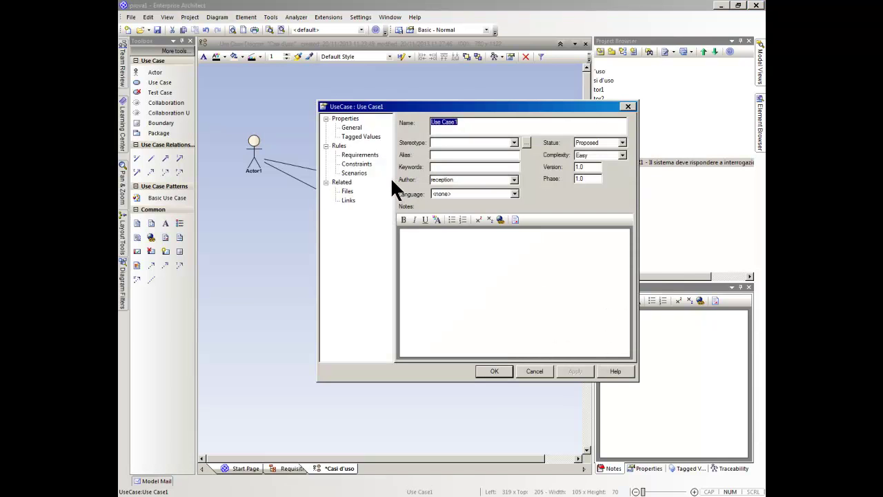
left_click(347, 200)
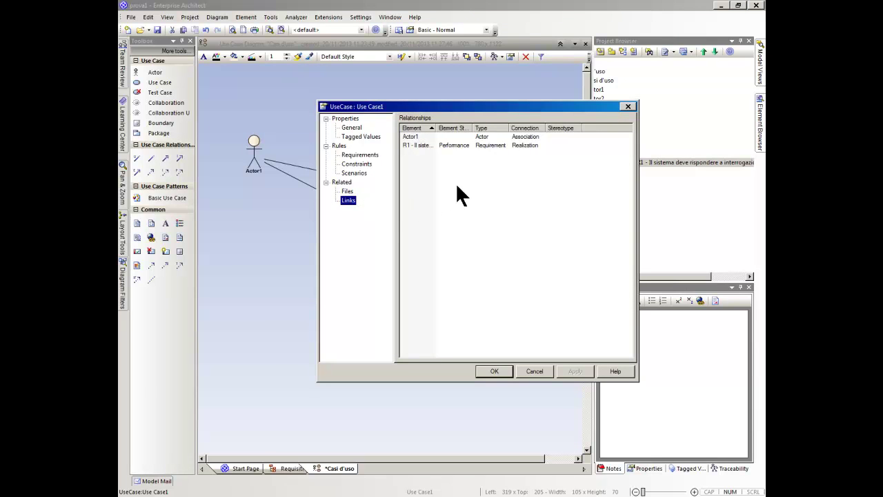
left_click_drag(436, 128, 481, 128)
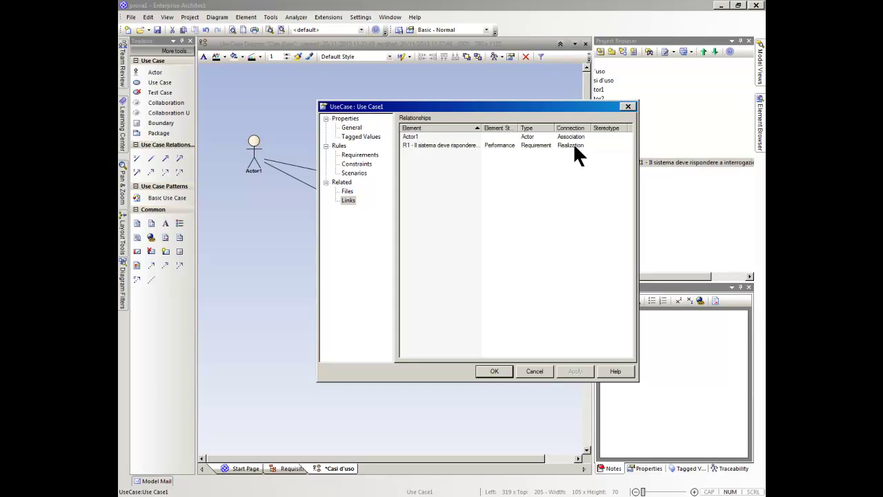
left_click(493, 371)
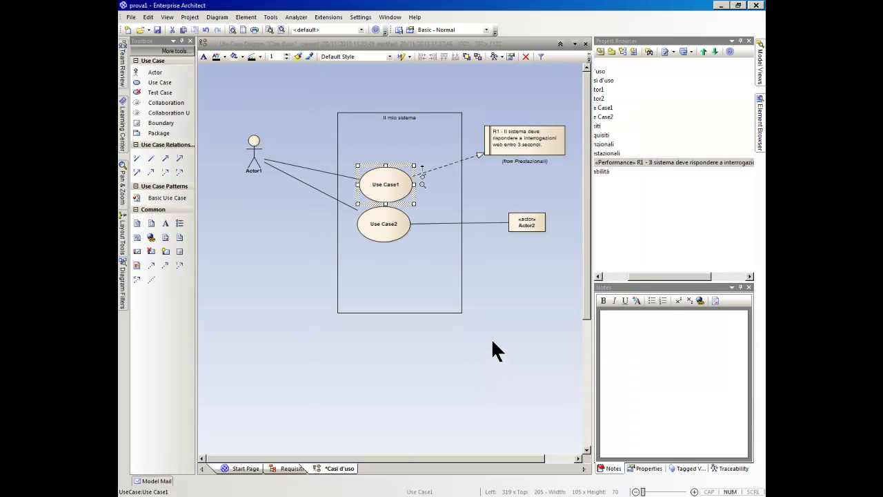
left_click(733, 468)
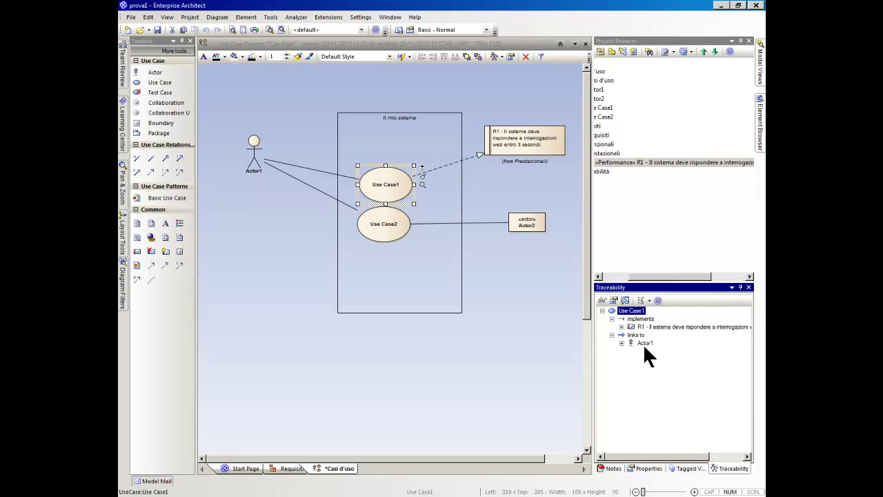
- Delete requirement R1 from the diagram and check the traceability of Use Case1
left_click(510, 141)
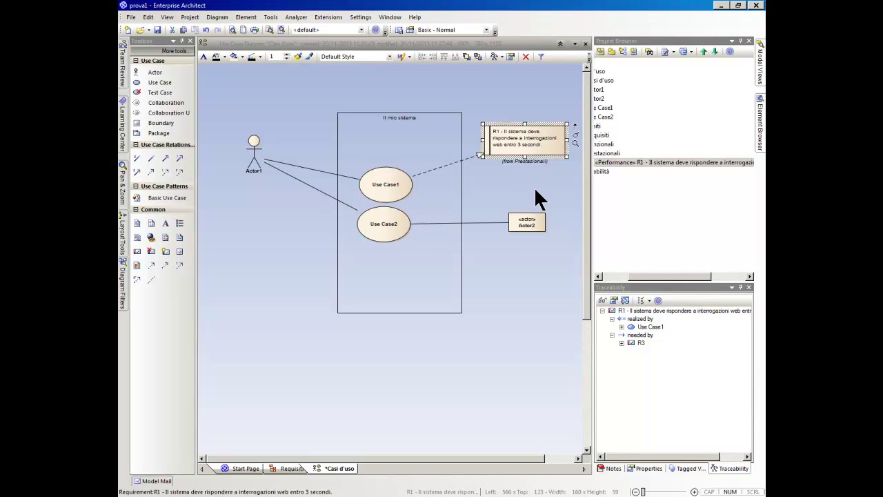
key("Delete")
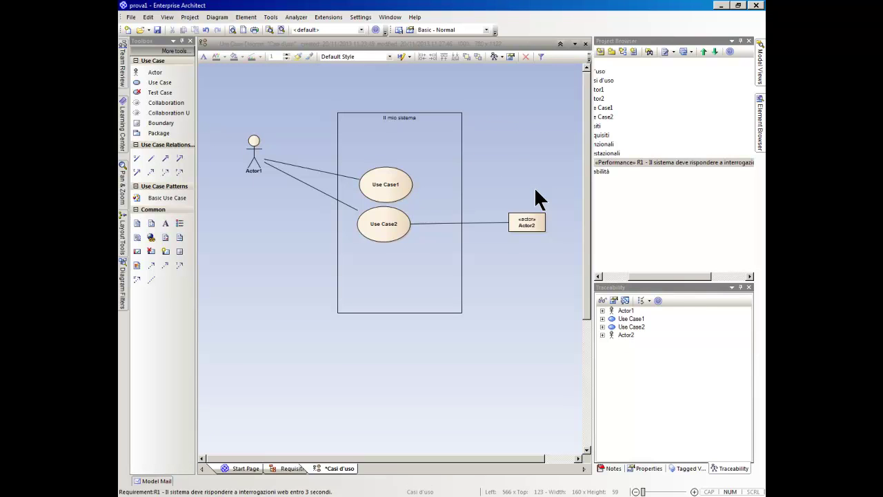
left_click(390, 187)
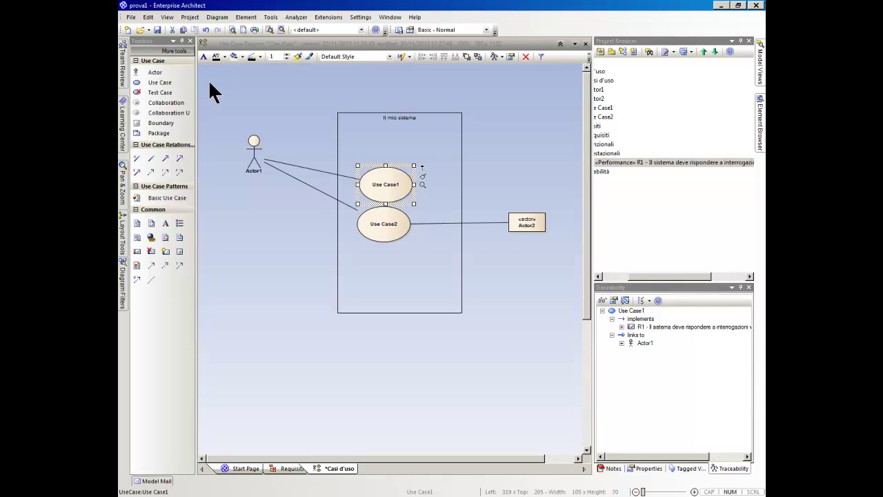
- Open the Relationship Matrix and set its source package to Casi d'uso to examine use case to requirement realizations
left_click(166, 16)
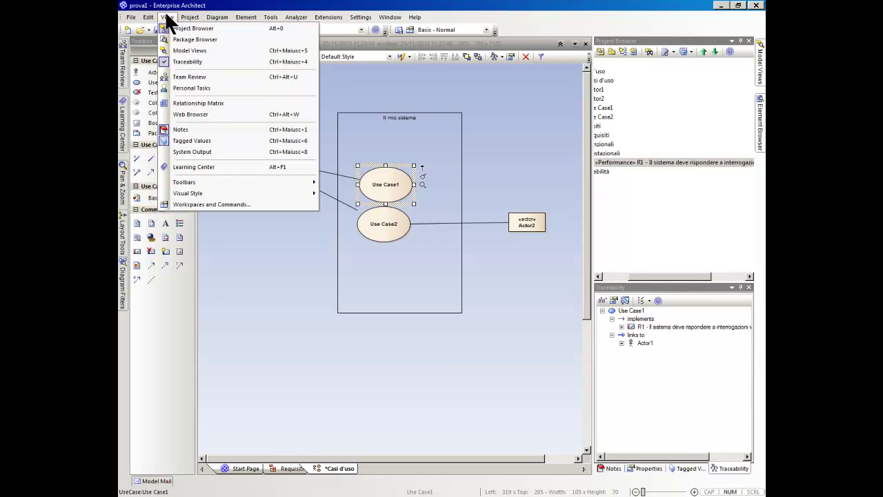
left_click(217, 110)
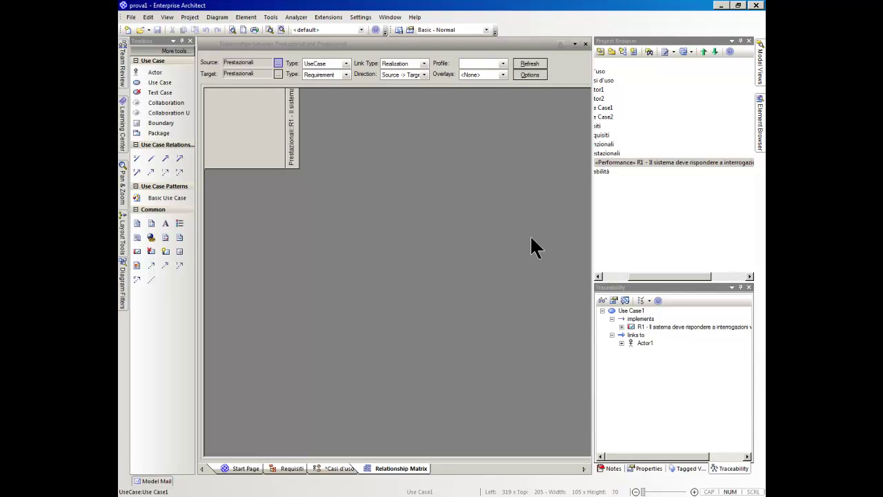
left_click_drag(644, 276, 615, 275)
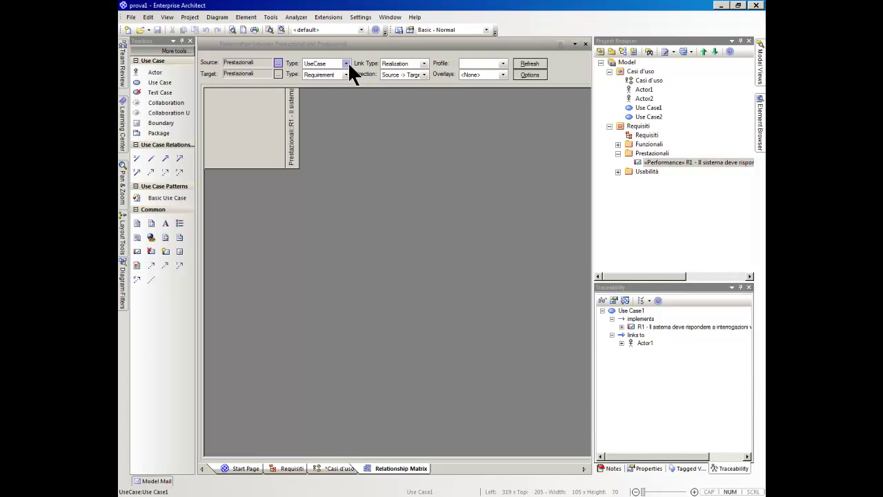
left_click(278, 63)
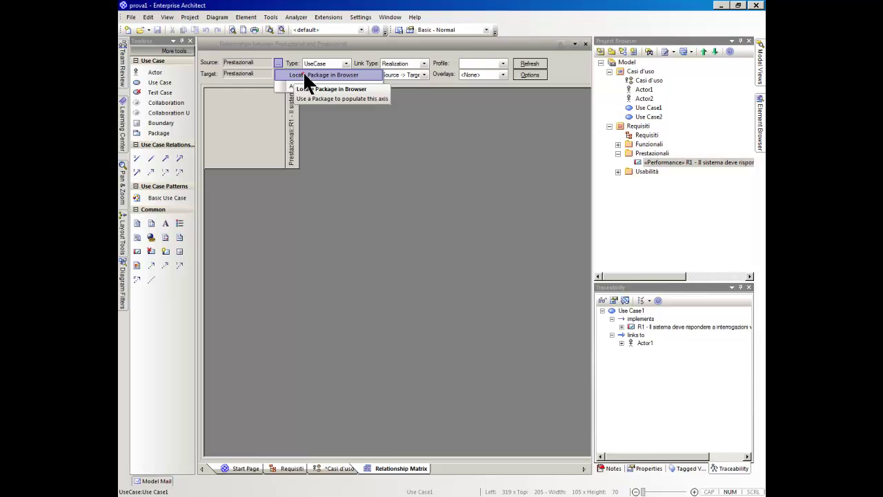
left_click(303, 73)
left_click(432, 182)
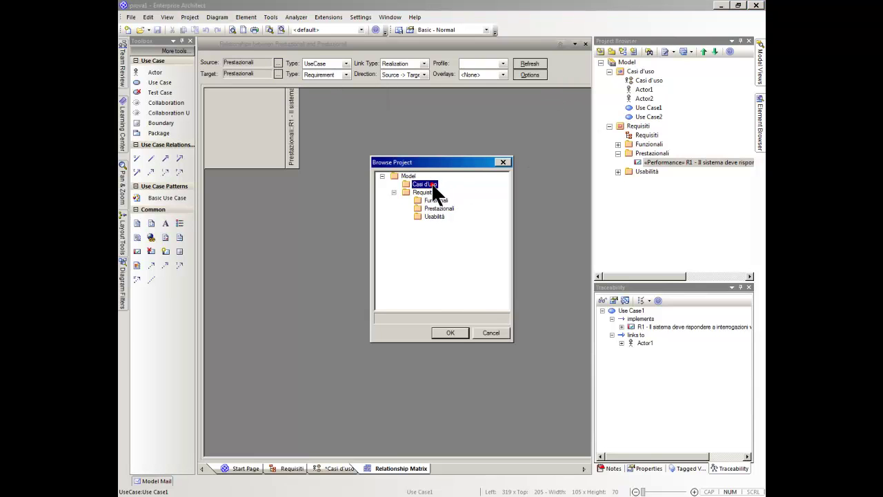
left_click(450, 332)
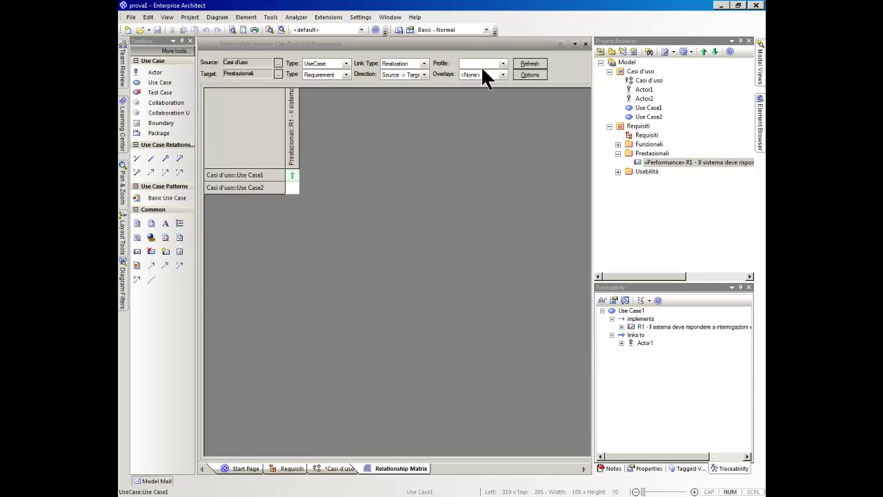
- Close the Relationship Matrix and review the links of Use Case1 once more in its properties
left_click(584, 44)
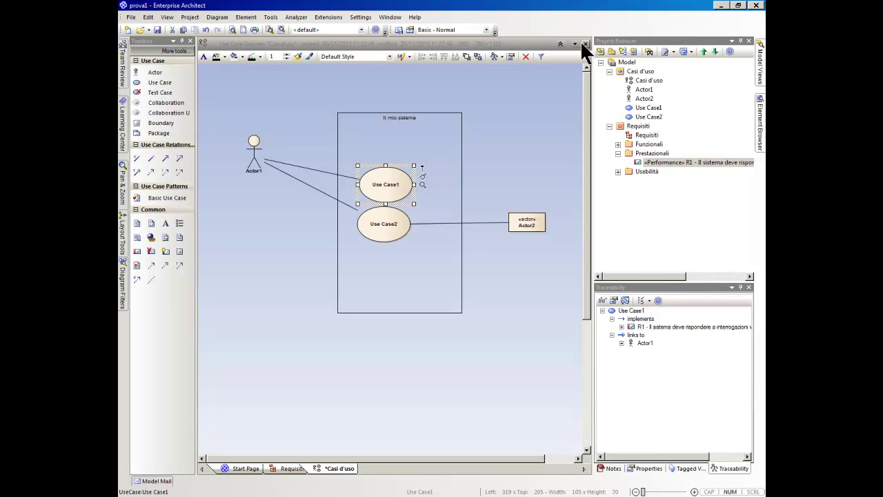
double_click(386, 194)
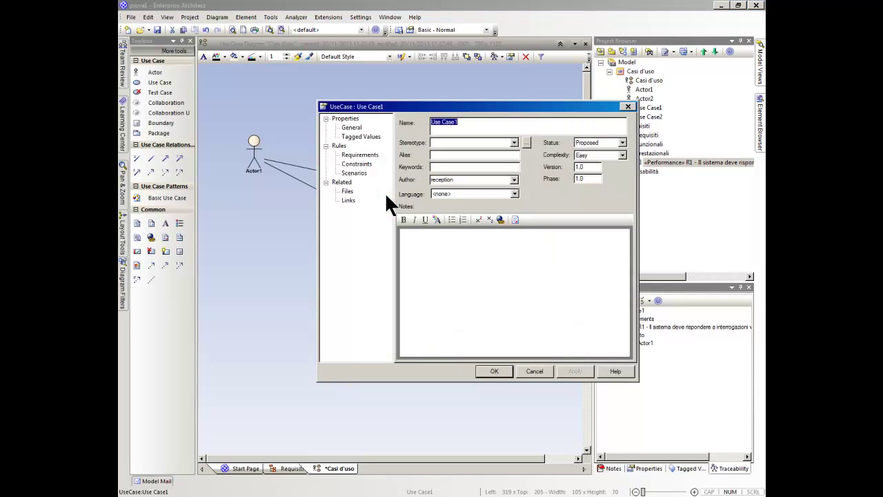
left_click(348, 200)
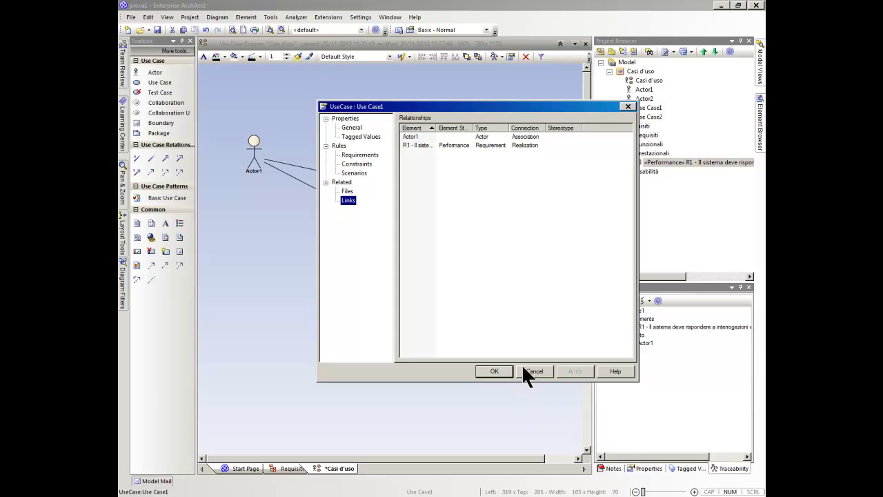
left_click(494, 371)
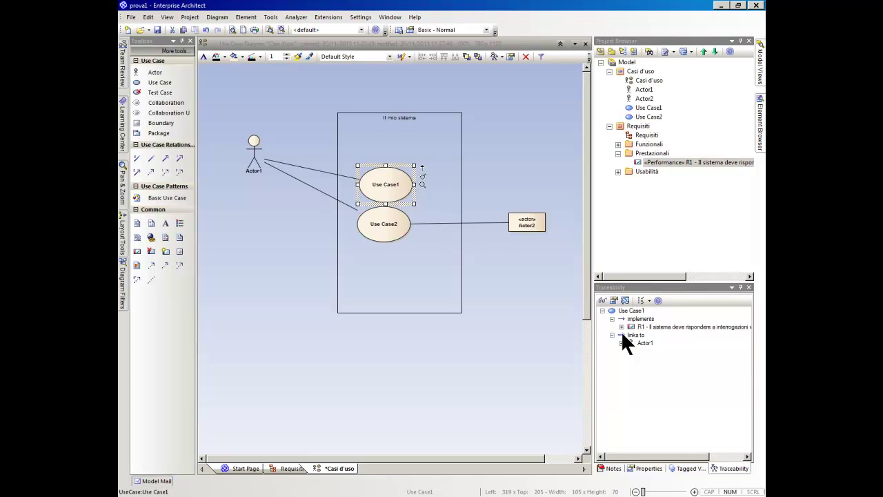
left_click(761, 100)
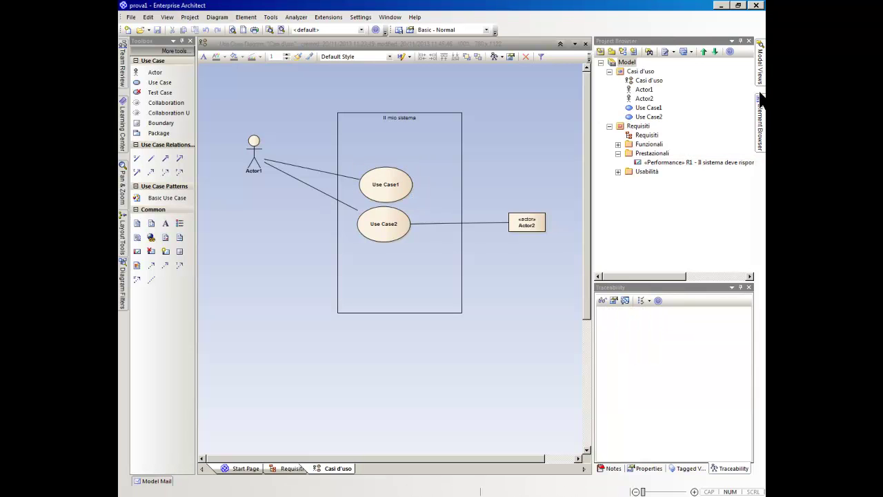